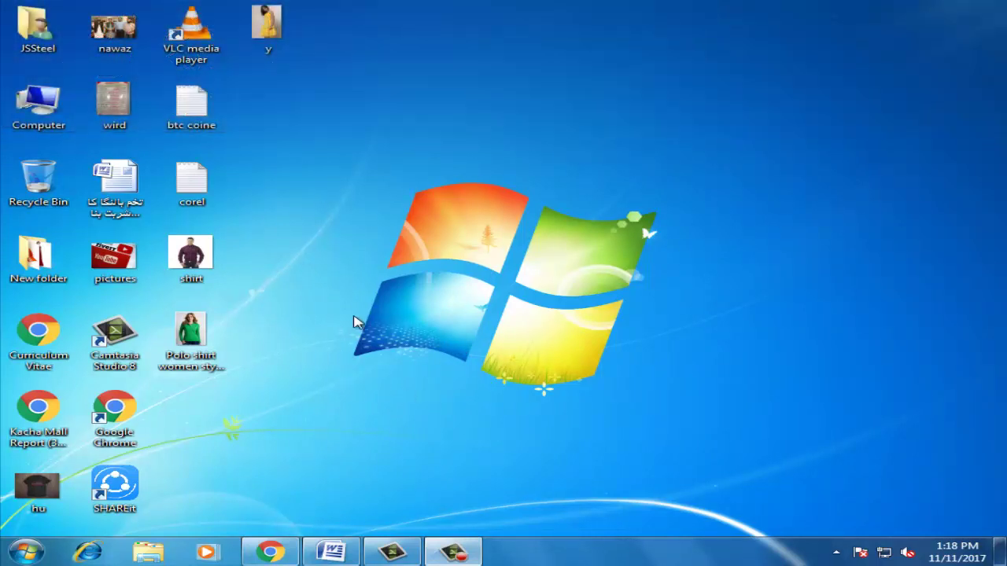
Launch Adobe Photoshop CS6 from the Windows 7 Start menu's All Programs list
key("super")
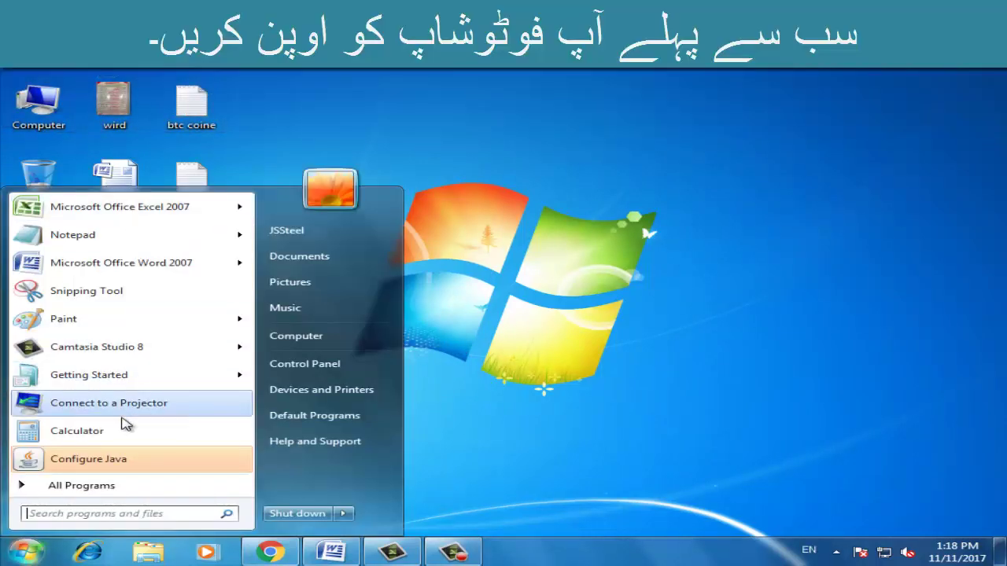
left_click(81, 488)
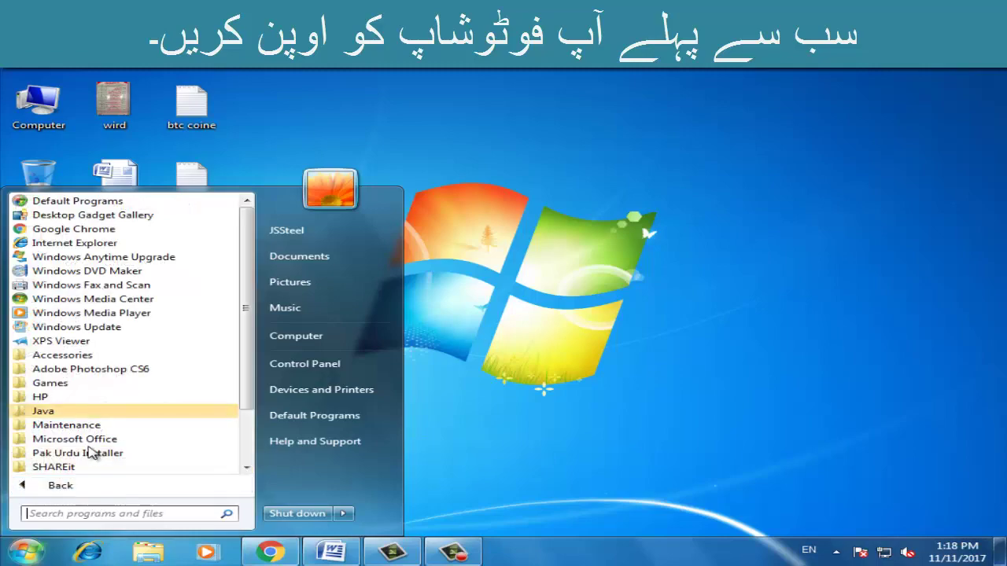
left_click(110, 370)
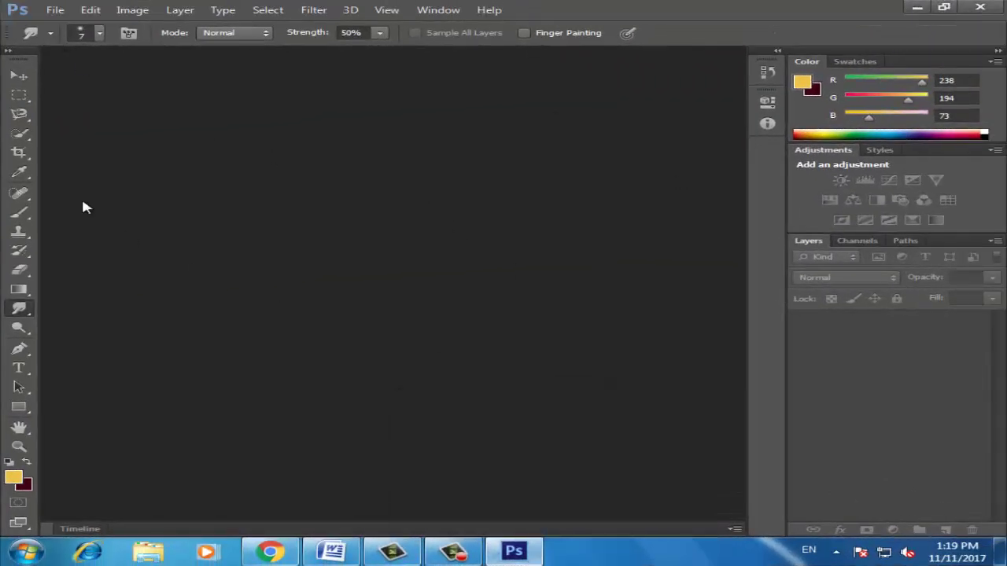
Open 'Polo shirt women style dark green' and accept the pixel aspect ratio notice
left_click(55, 11)
left_click(74, 38)
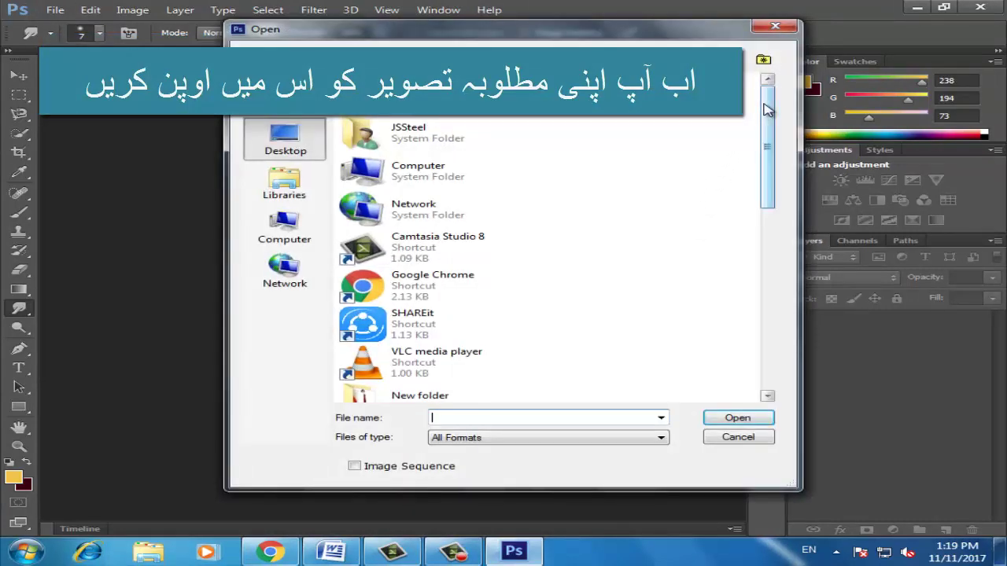
left_click_drag(765, 135, 754, 299)
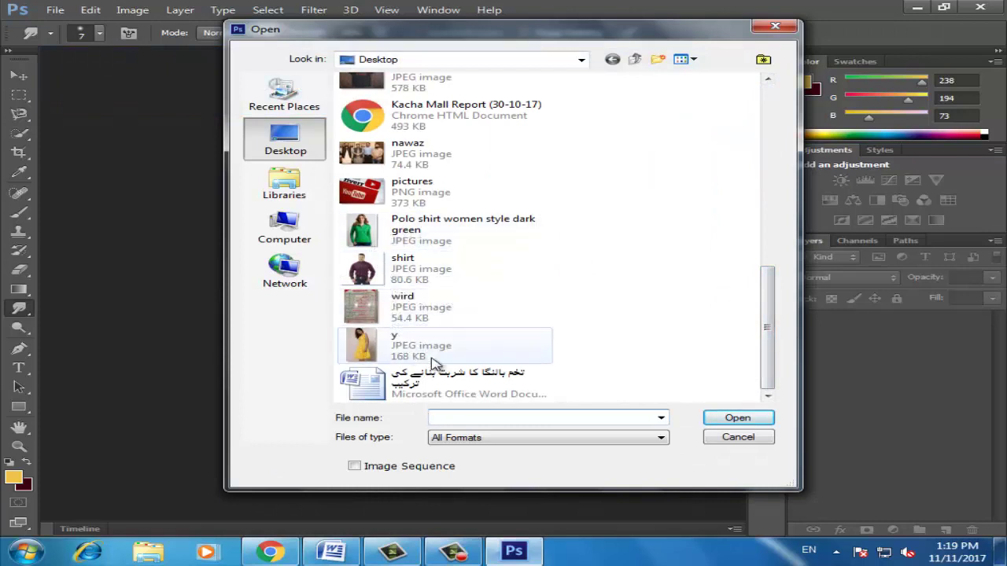
left_click(354, 230)
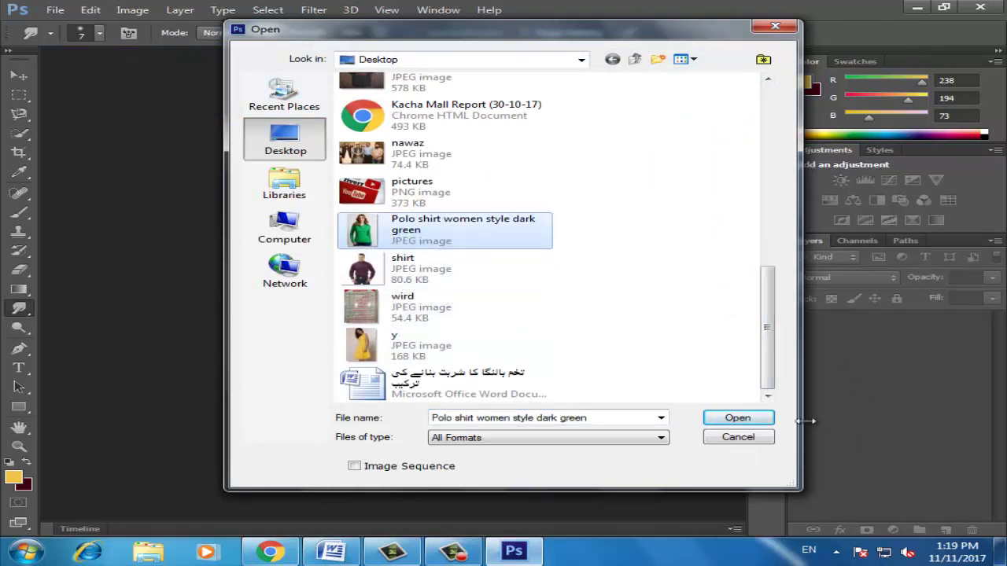
left_click(732, 419)
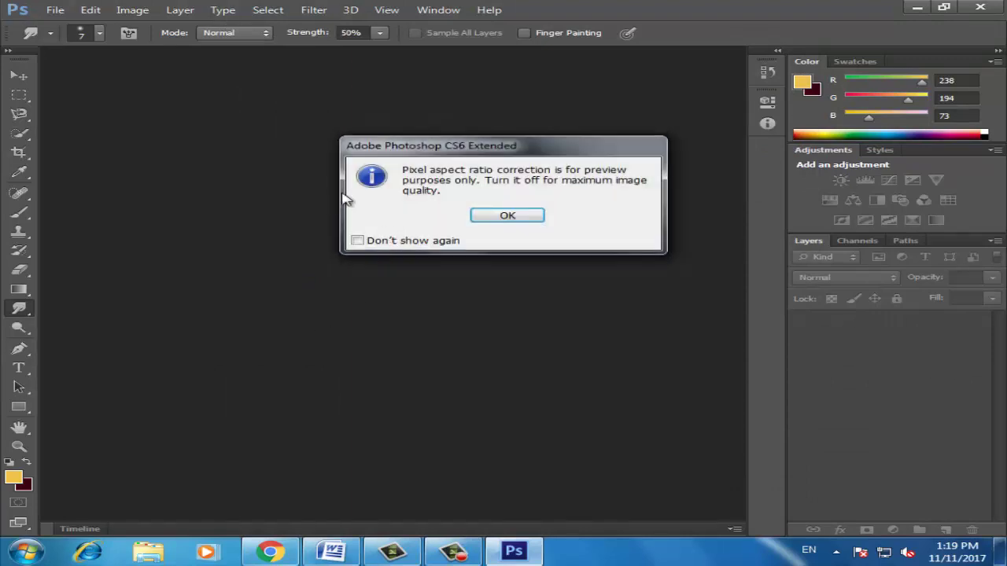
left_click(508, 214)
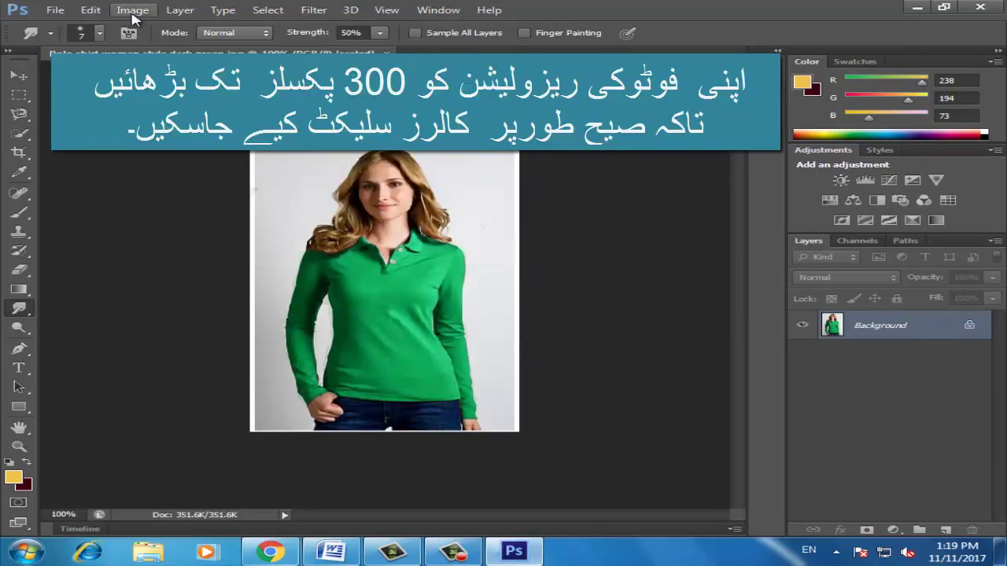
Change the image resolution from 62 to 100 pixels/inch in Image Size
left_click(132, 9)
mouse_move(162, 47)
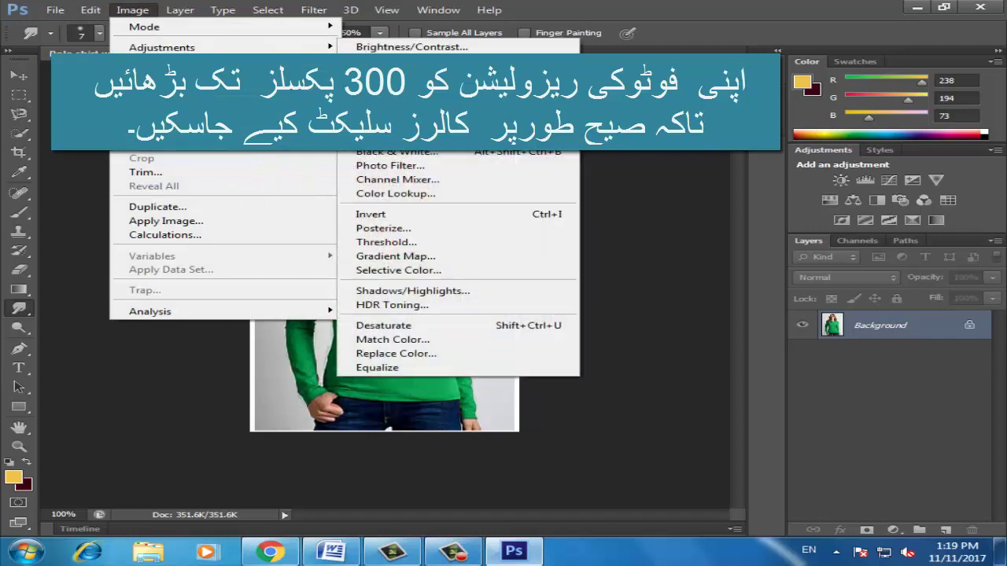
left_click(157, 115)
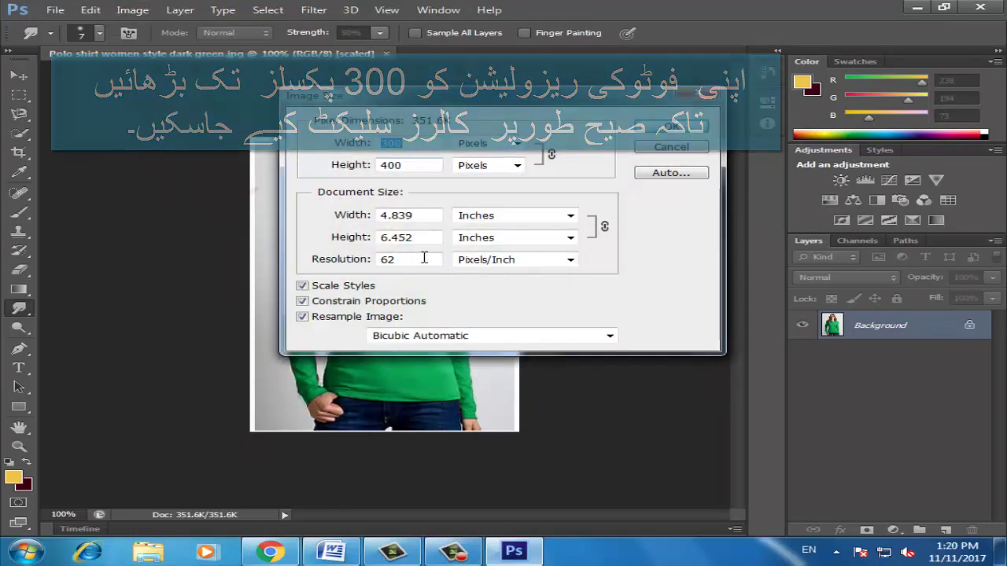
left_click_drag(413, 259, 339, 273)
type("10")
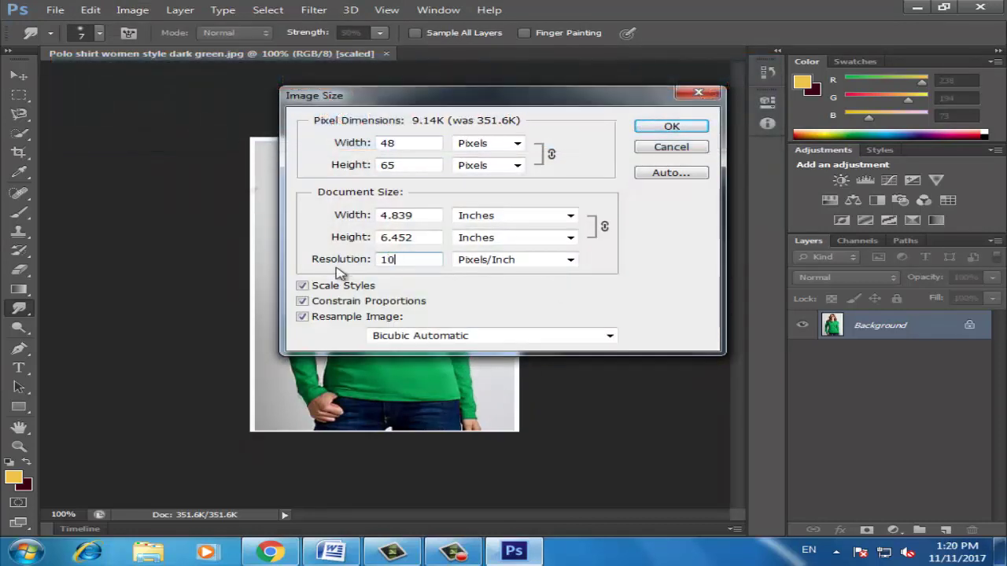
type("0")
key("Return")
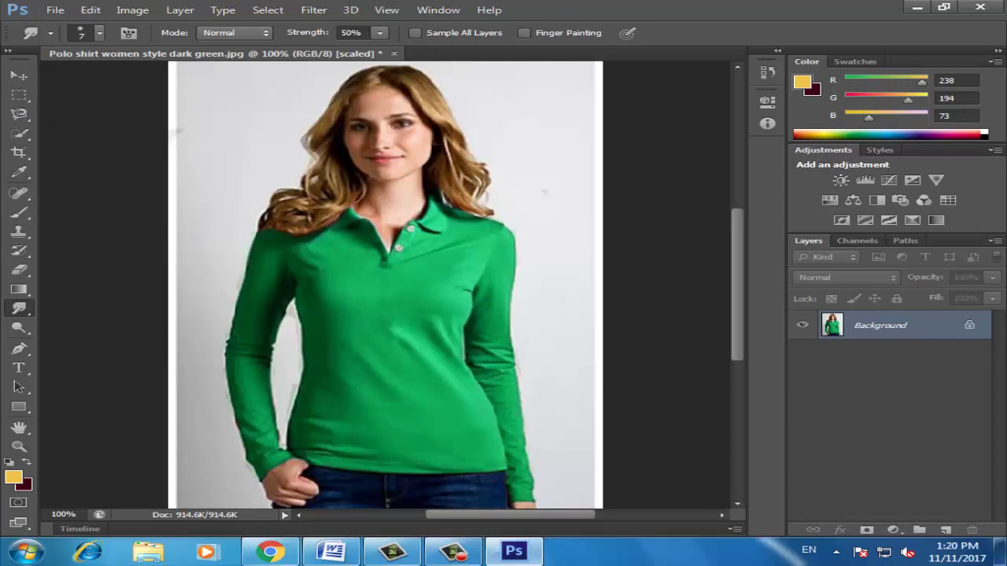
Pick the Lasso tool and bring up its flyout of lasso variants
mouse_move(731, 233)
left_mouse_down()
mouse_move(733, 292)
mouse_move(760, 194)
mouse_move(759, 243)
left_mouse_up()
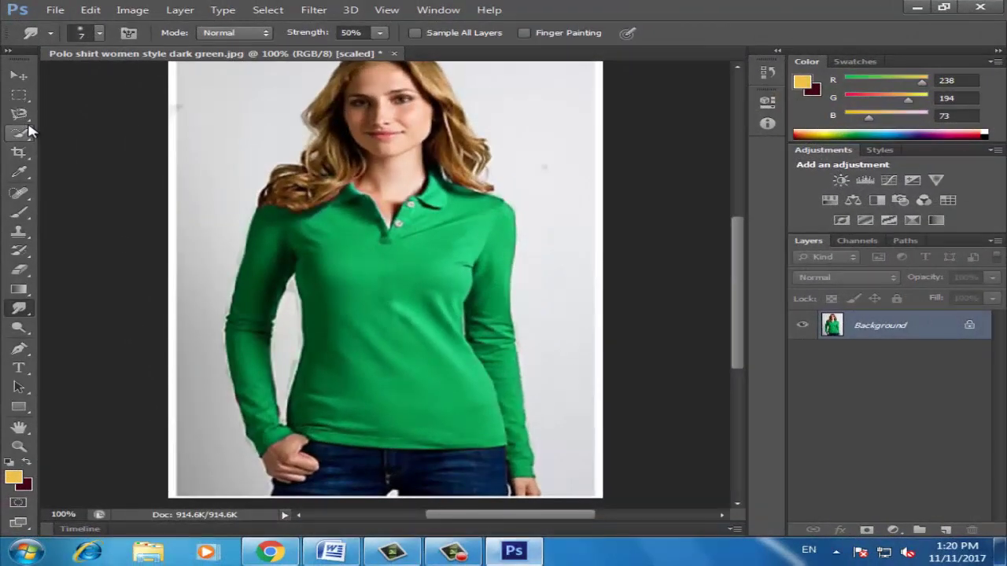
left_click(28, 122)
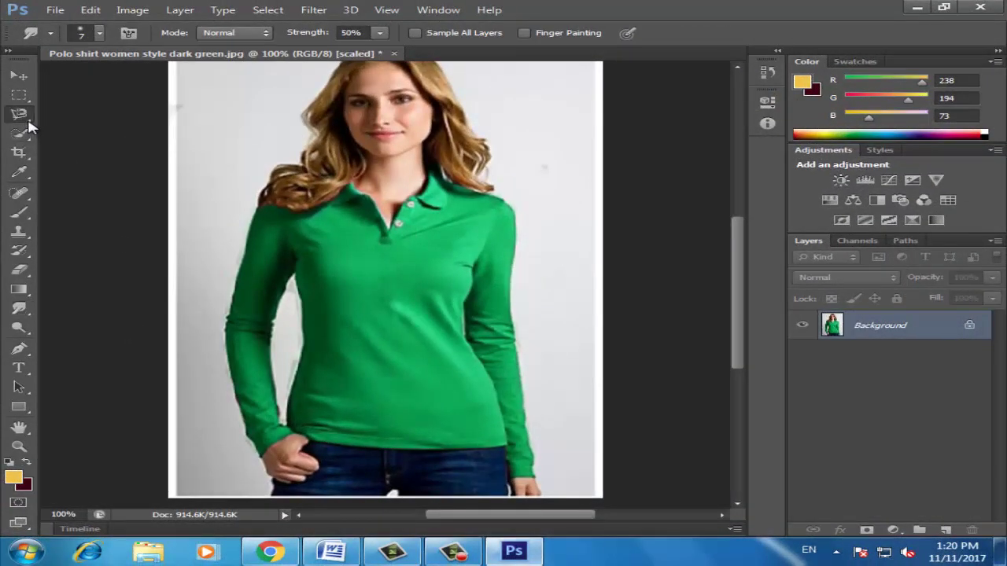
right_click(30, 125)
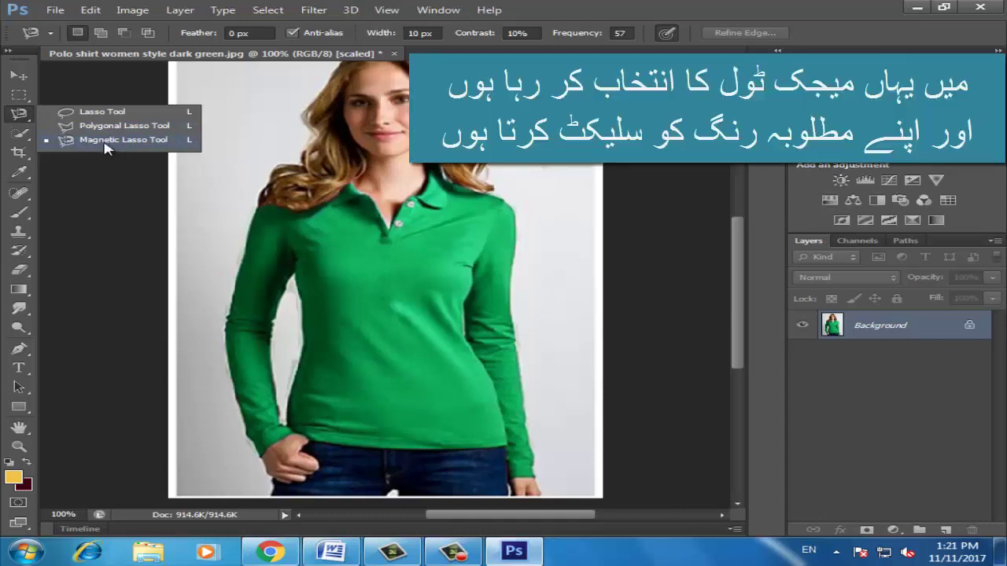
Trace the green polo shirt with the Magnetic Lasso, closing the path into a selection
left_click(105, 141)
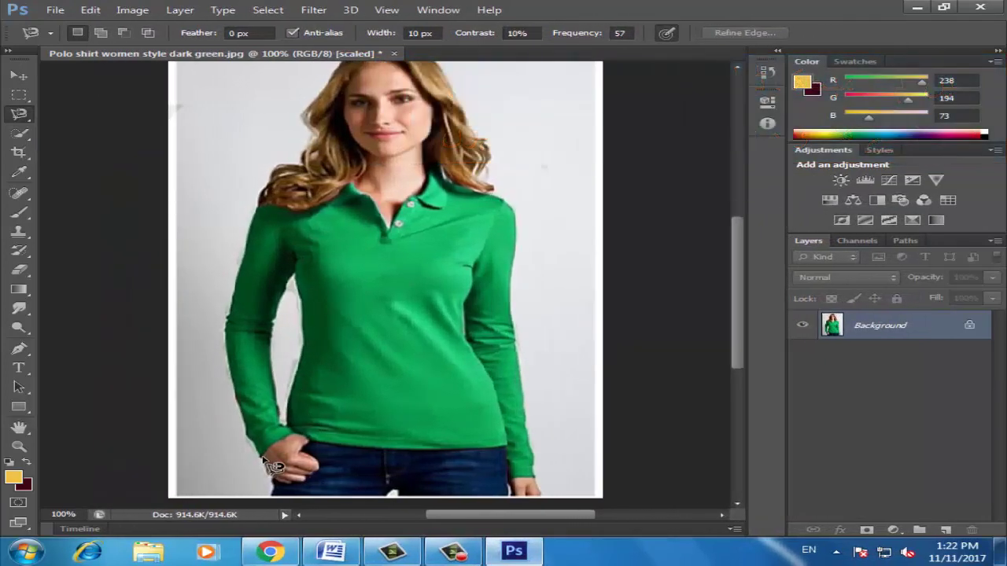
left_click(260, 459)
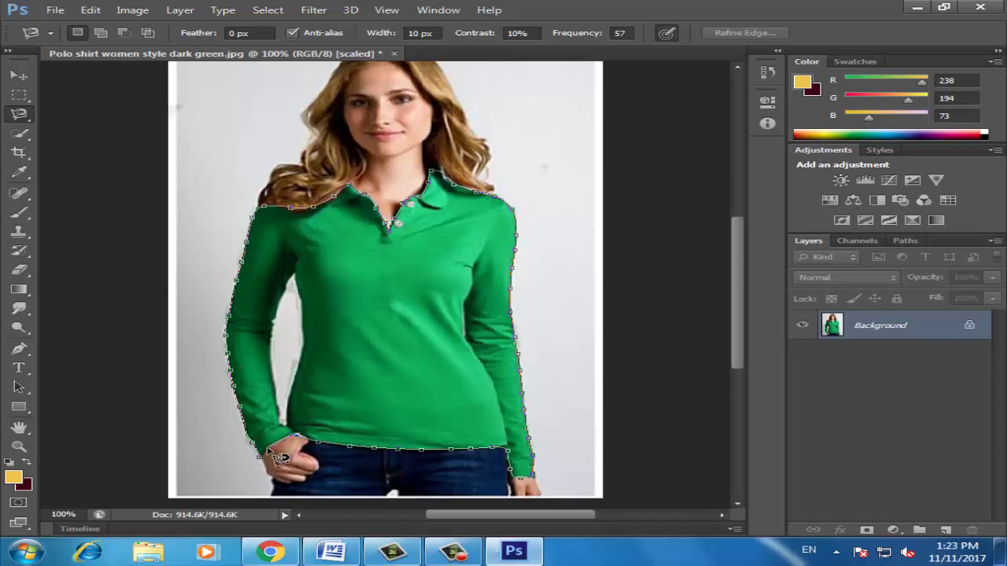
left_click(270, 467)
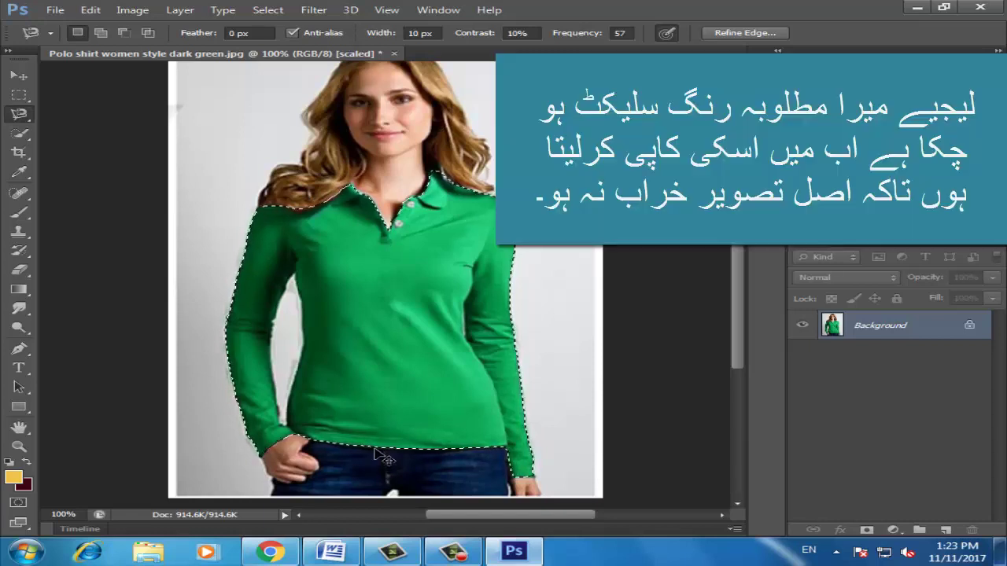
Copy the shirt onto Layer 1 with Ctrl+J, hide the Background and deselect
key("ctrl+j")
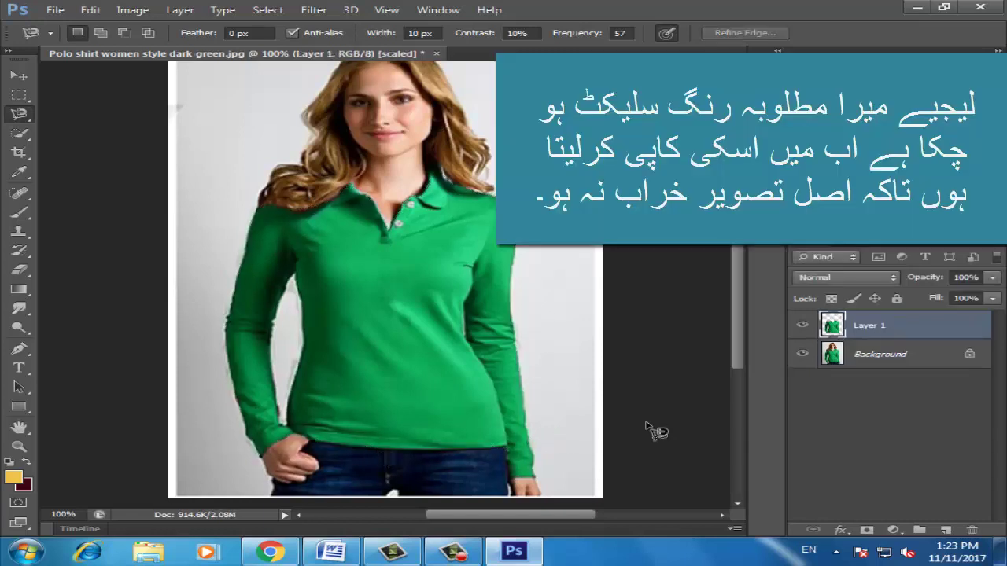
left_click(802, 354)
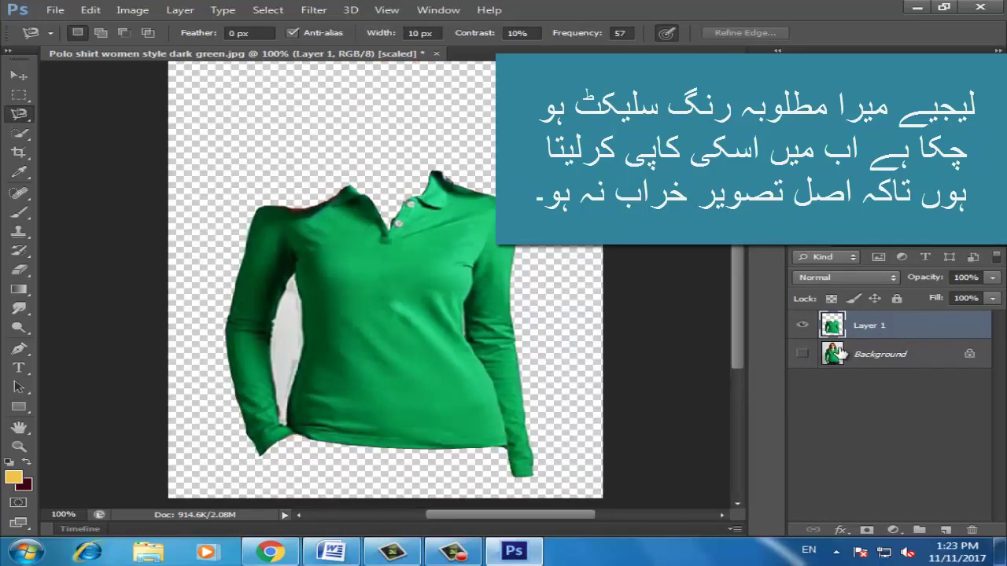
left_click(833, 354, "ctrl")
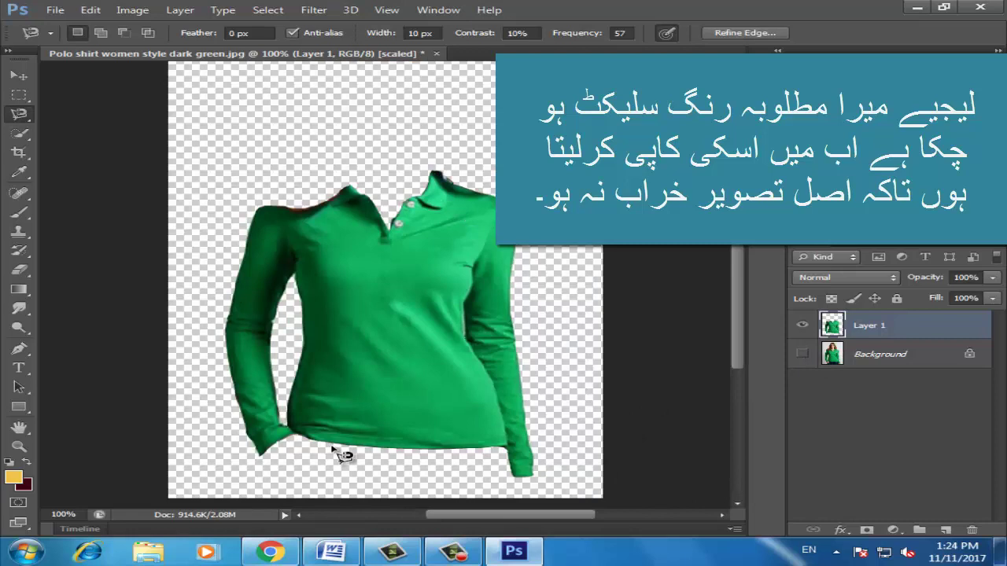
left_click(358, 453)
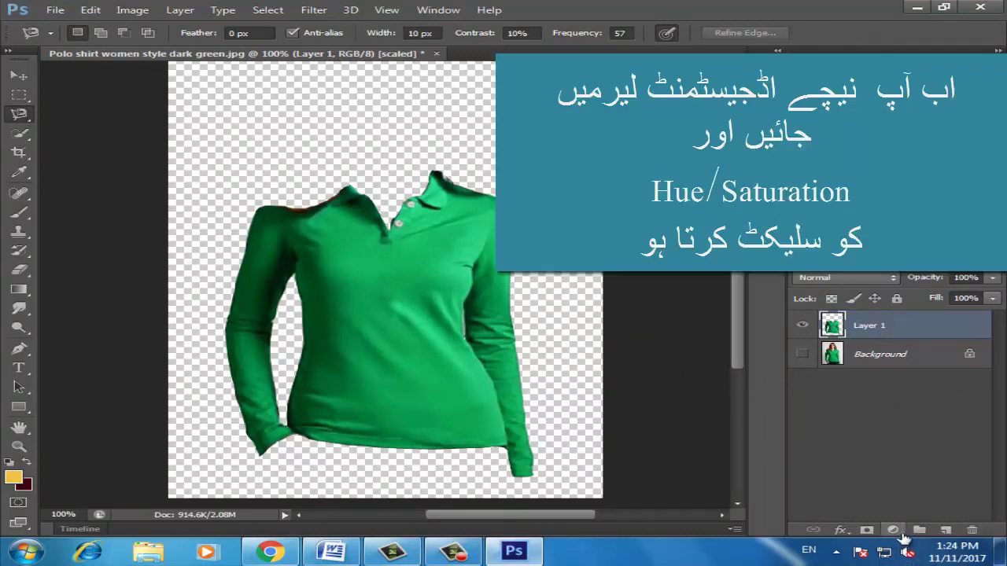
Add a Hue/Saturation adjustment layer with Hue -176 to turn the shirt magenta
left_click(894, 531)
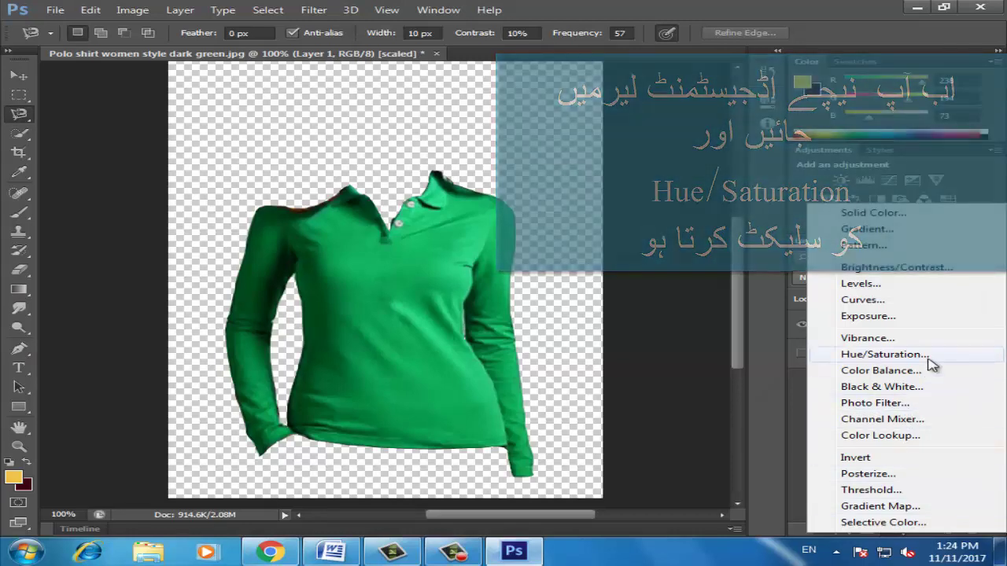
left_click(912, 355)
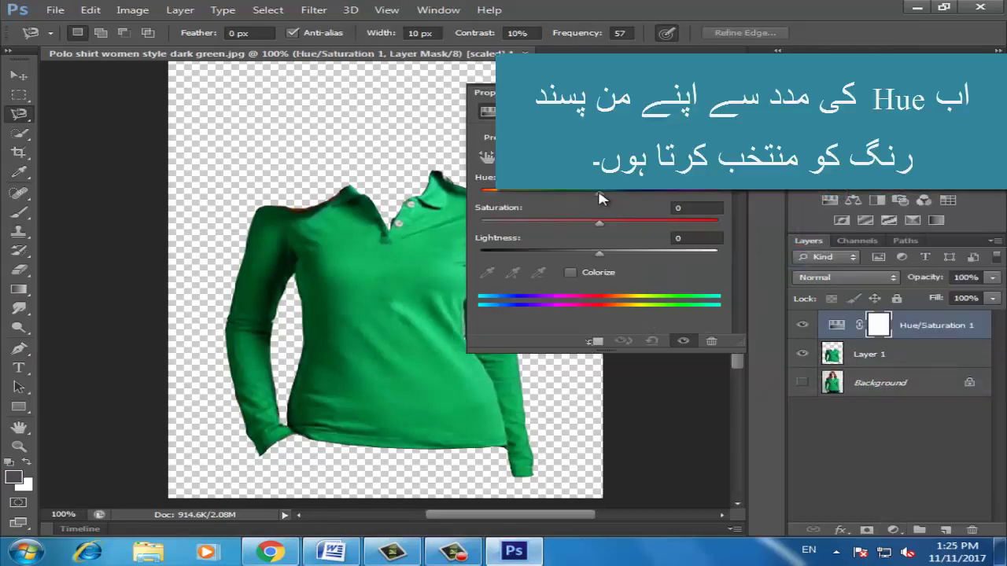
mouse_move(607, 198)
left_mouse_down()
mouse_move(716, 199)
mouse_move(483, 203)
left_mouse_up()
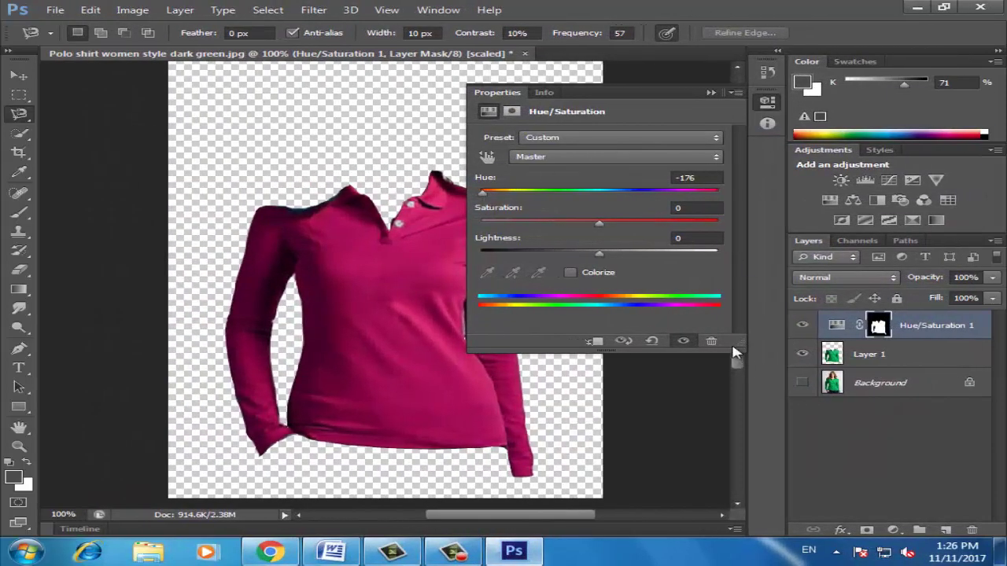
left_click(712, 93)
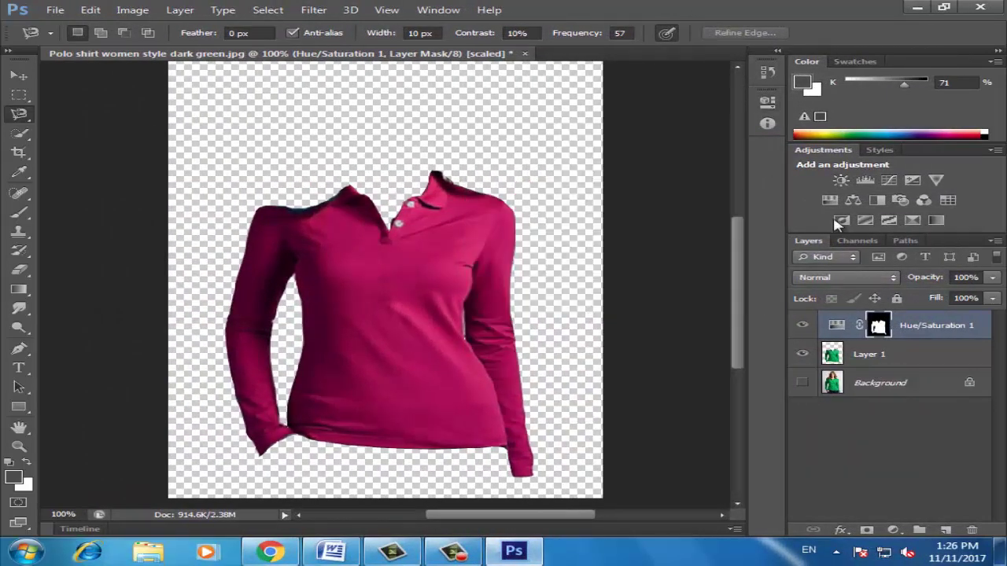
Make the Background layer and the Hue/Saturation 1 shirt recolour visible again
left_click(802, 383)
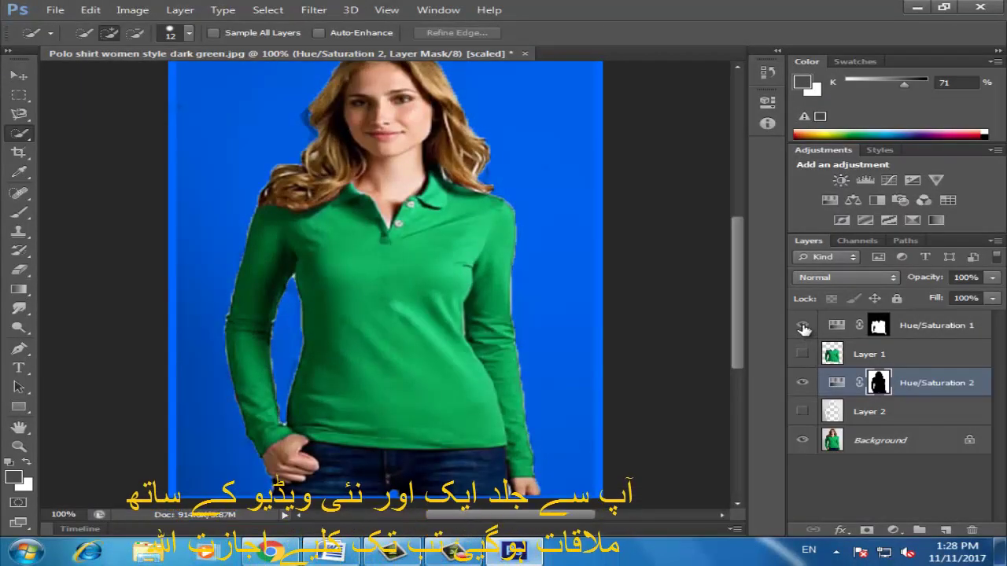
left_click(802, 326)
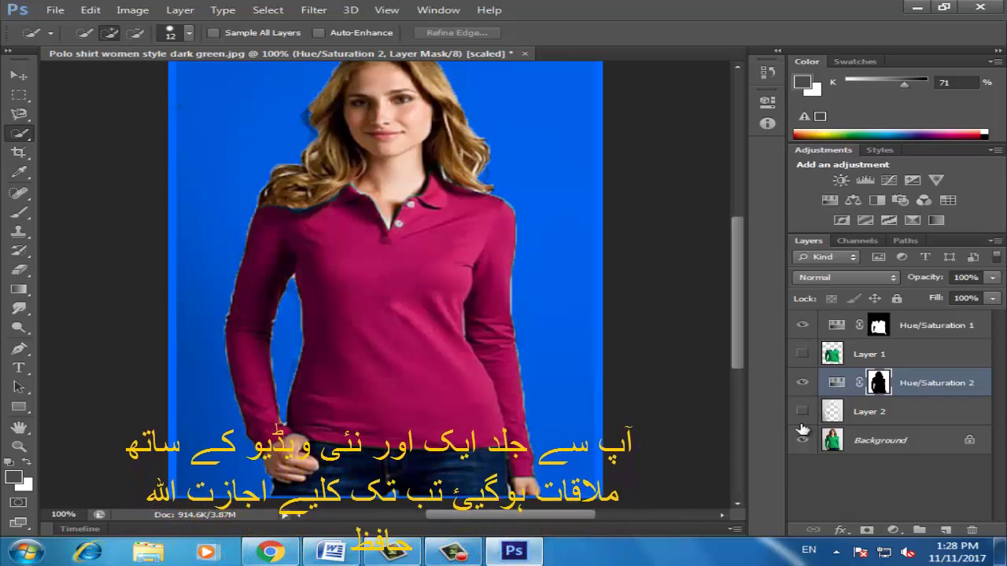